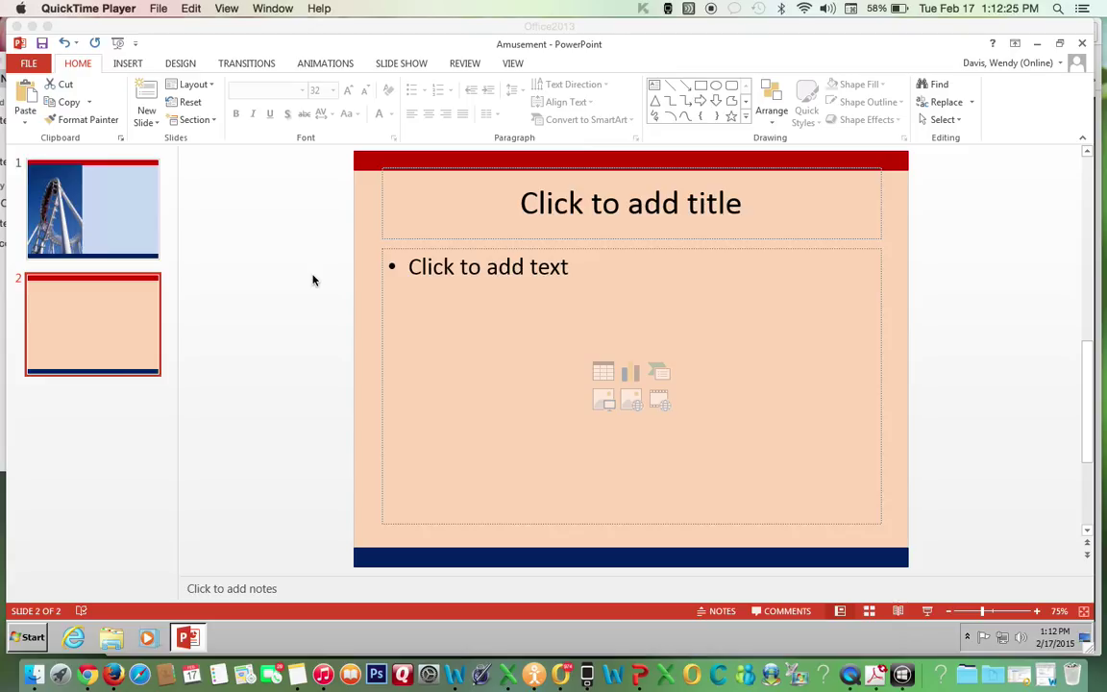
# Insert a Bar > Stacked Bar chart into slide 2's content placeholder.
pyautogui.click(632, 373)
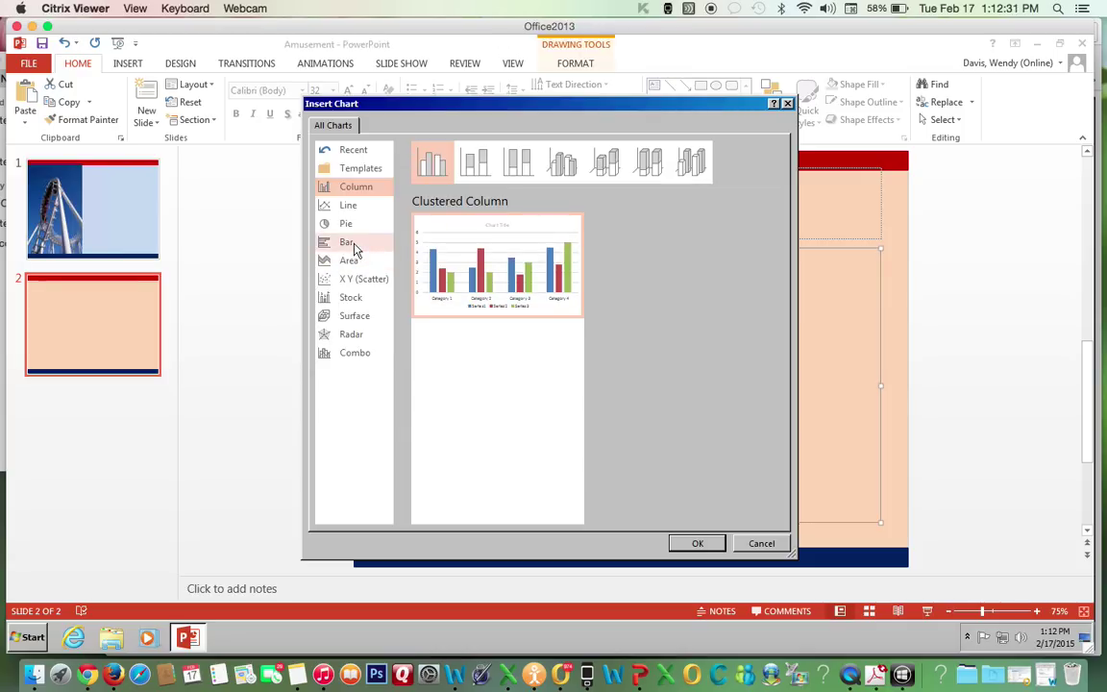
pyautogui.click(353, 246)
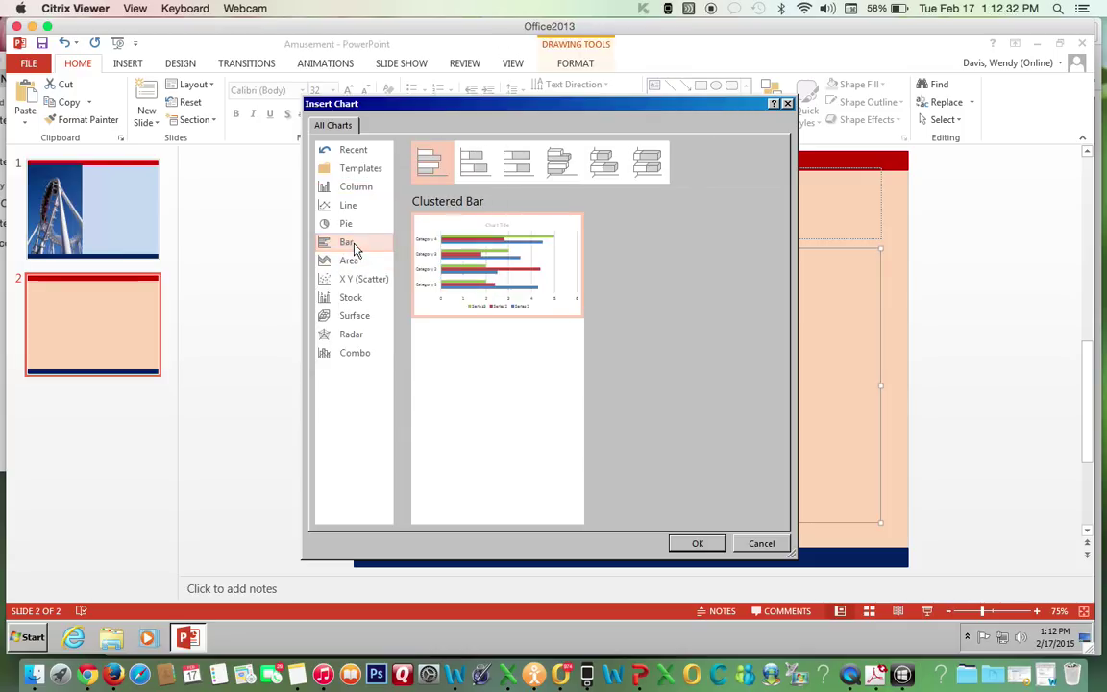
pyautogui.click(481, 161)
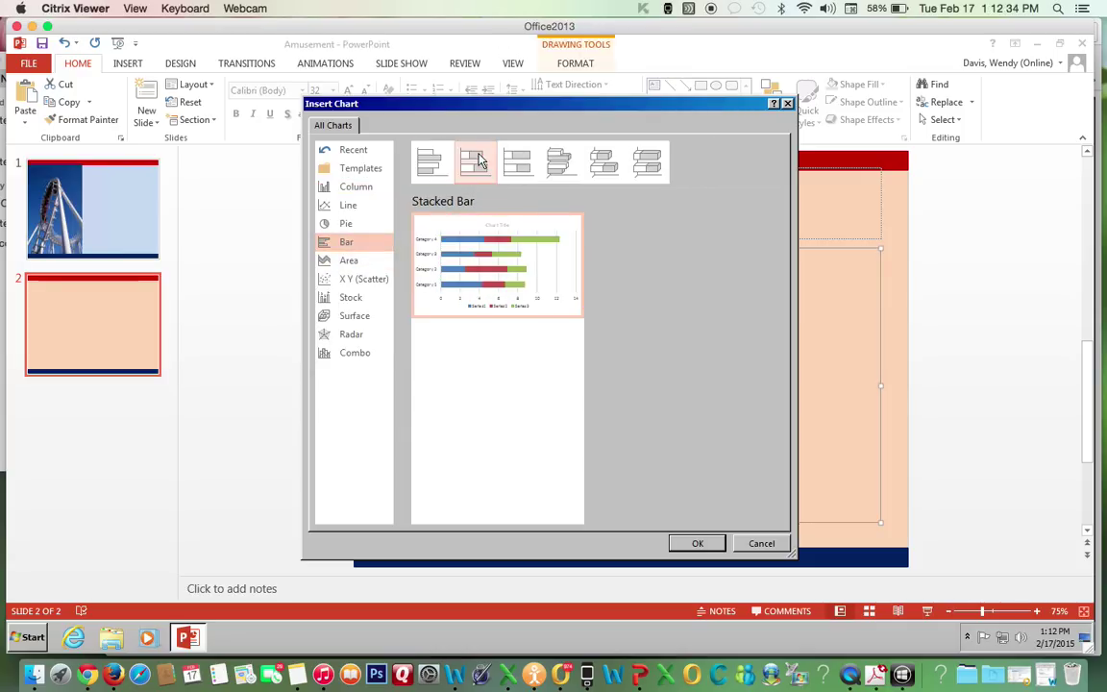
pyautogui.click(696, 544)
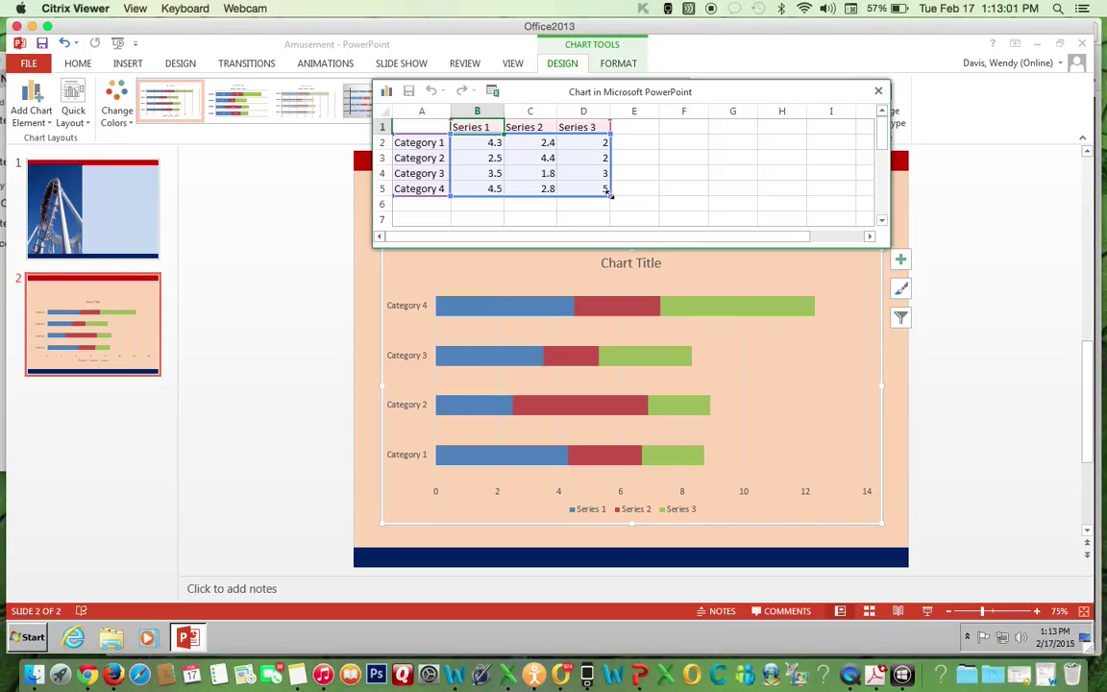
# Shrink the chart data range to column B and rows 1–4, dropping Series 2–3 and Category 4.
pyautogui.moveTo(608, 193); pyautogui.dragTo(516, 194)
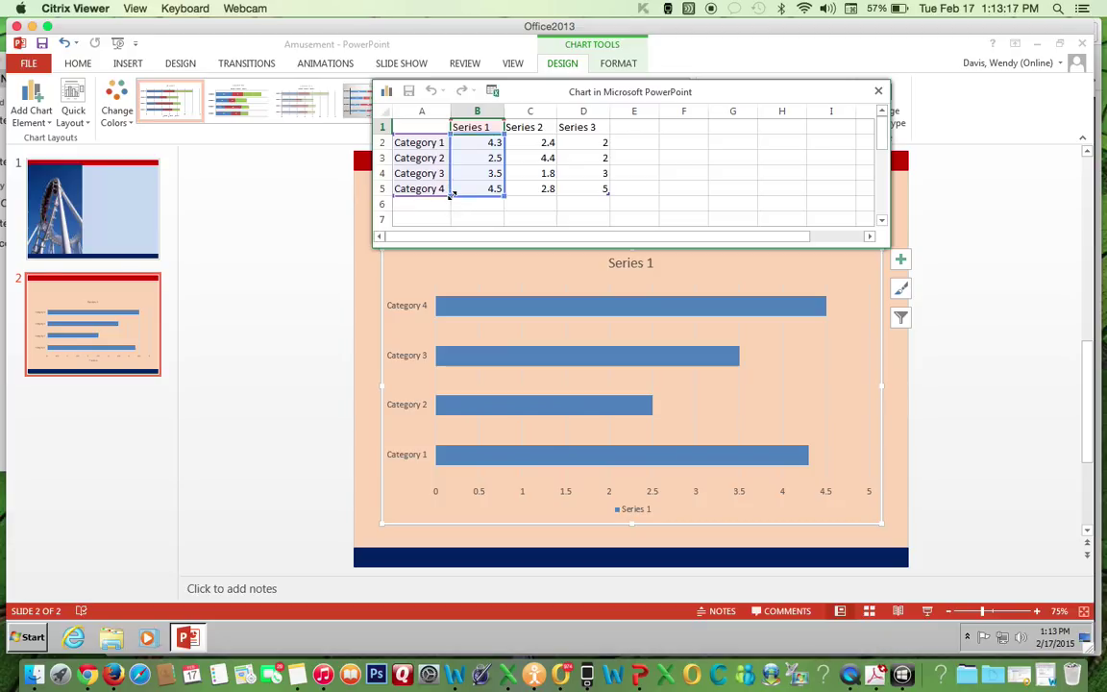
pyautogui.moveTo(451, 194); pyautogui.dragTo(450, 180)
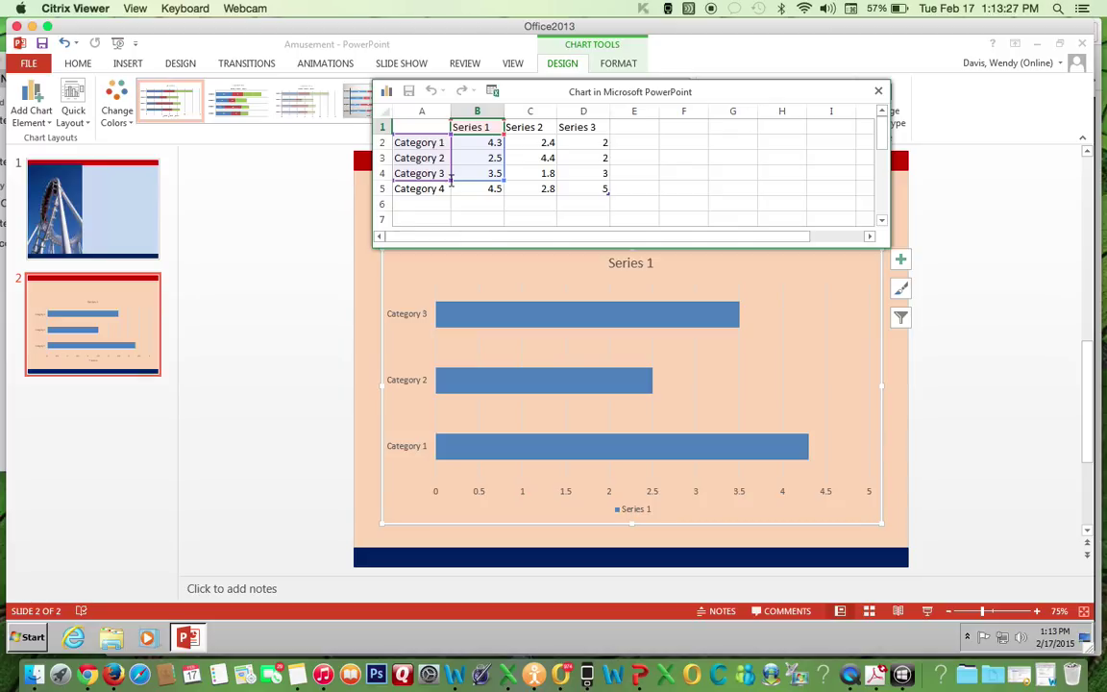
# Format B2:B4 as Number with 0 decimals and a 1000 separator in Excel, then close Excel.
pyautogui.click(493, 91)
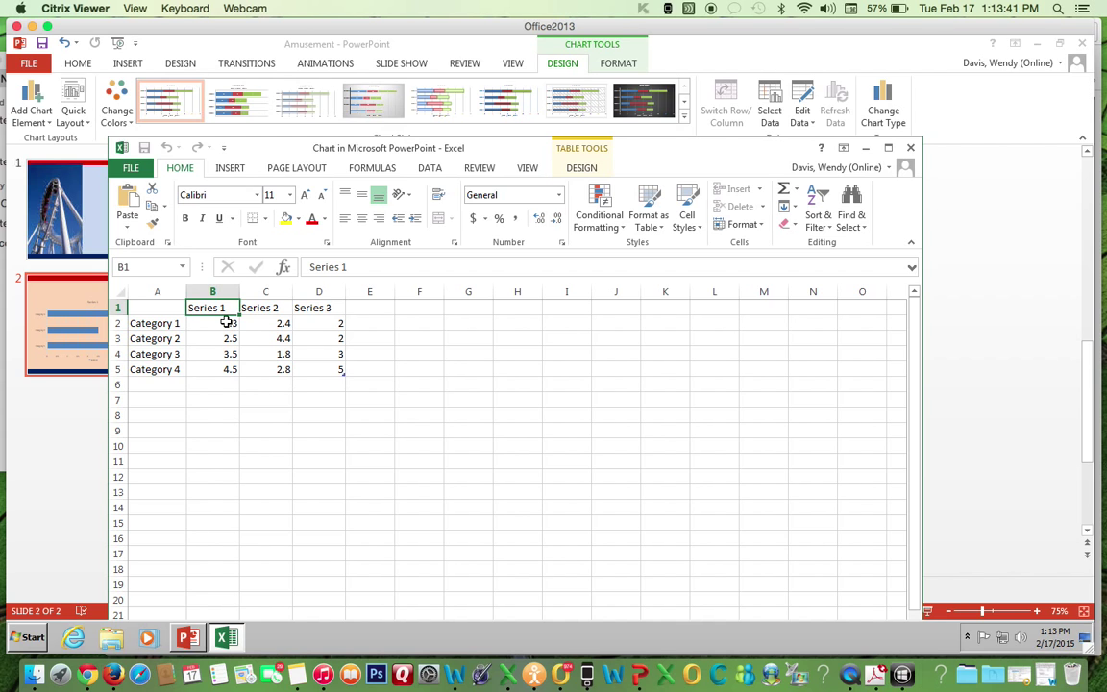
pyautogui.moveTo(226, 323); pyautogui.dragTo(227, 348)
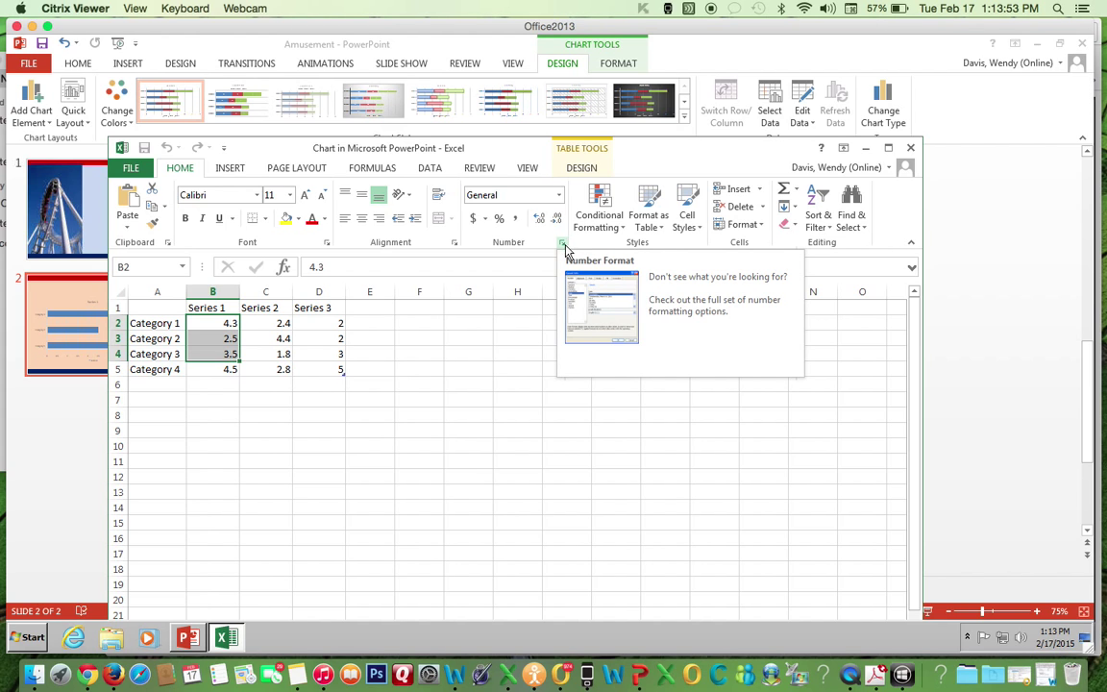
pyautogui.click(563, 243)
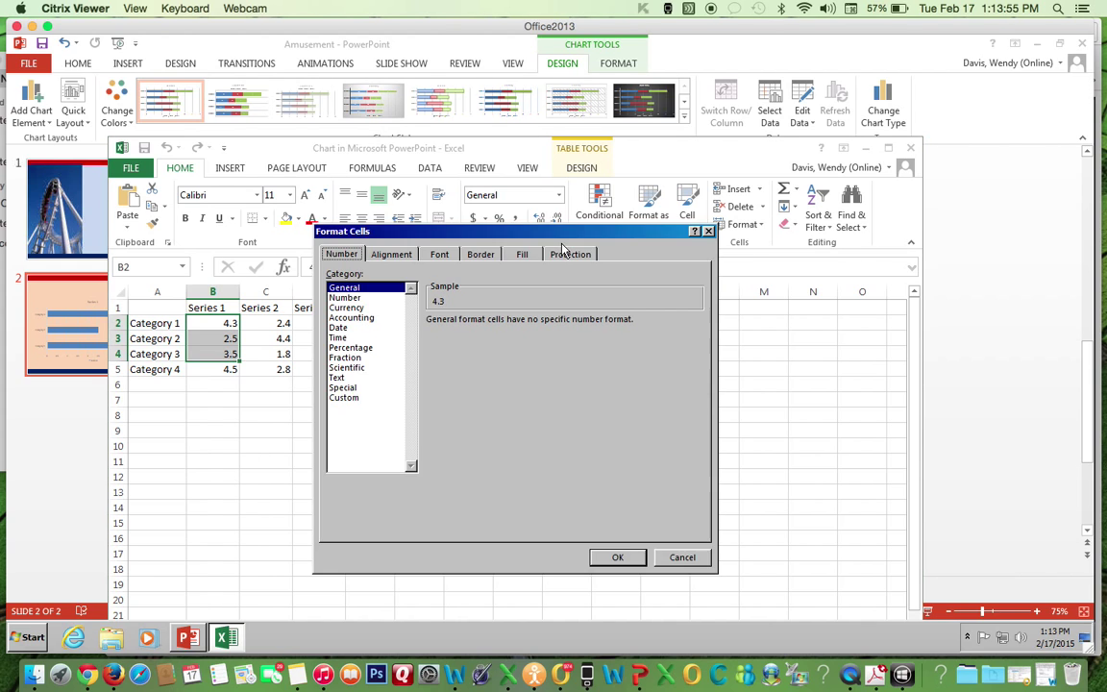
pyautogui.click(346, 299)
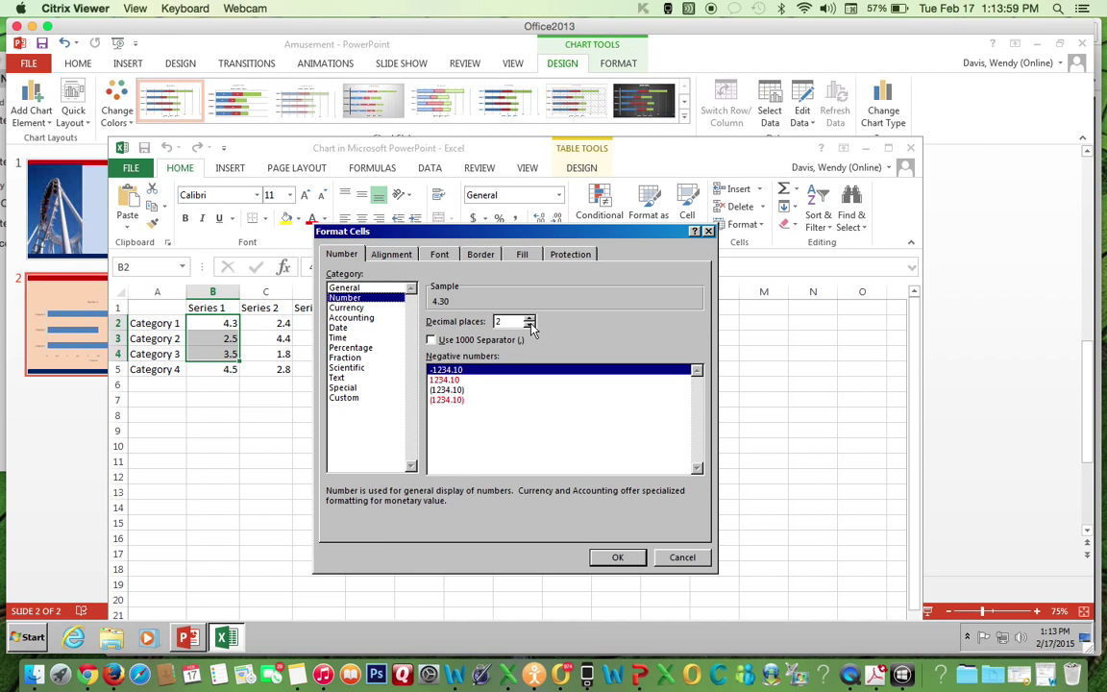
pyautogui.click(529, 326)
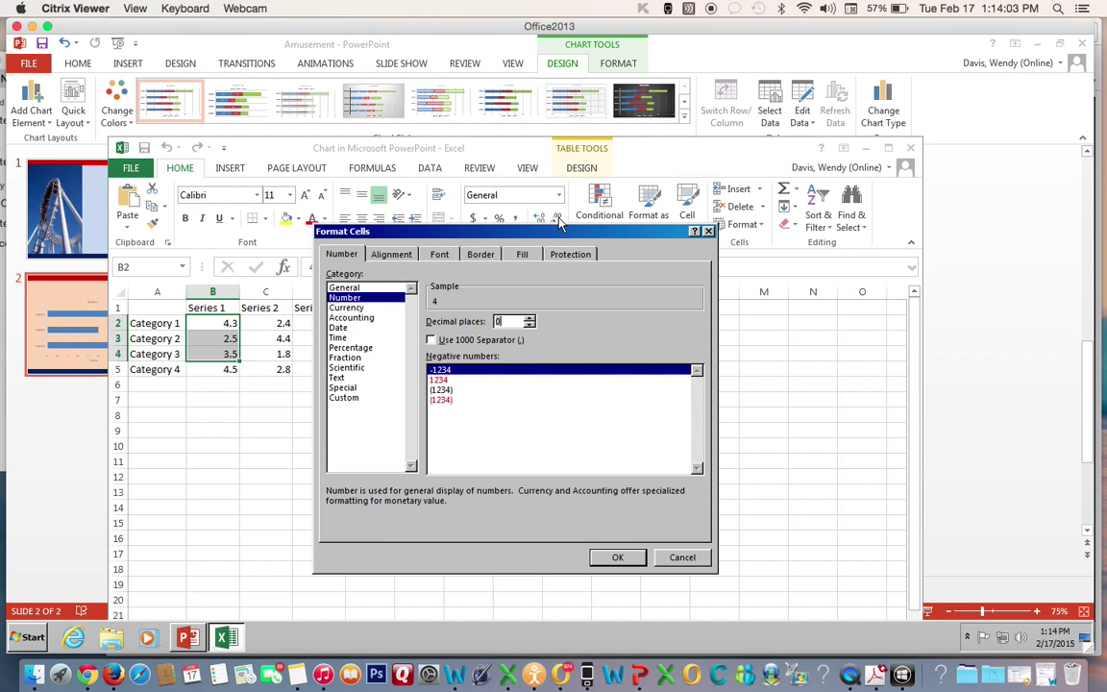
pyautogui.click(431, 341)
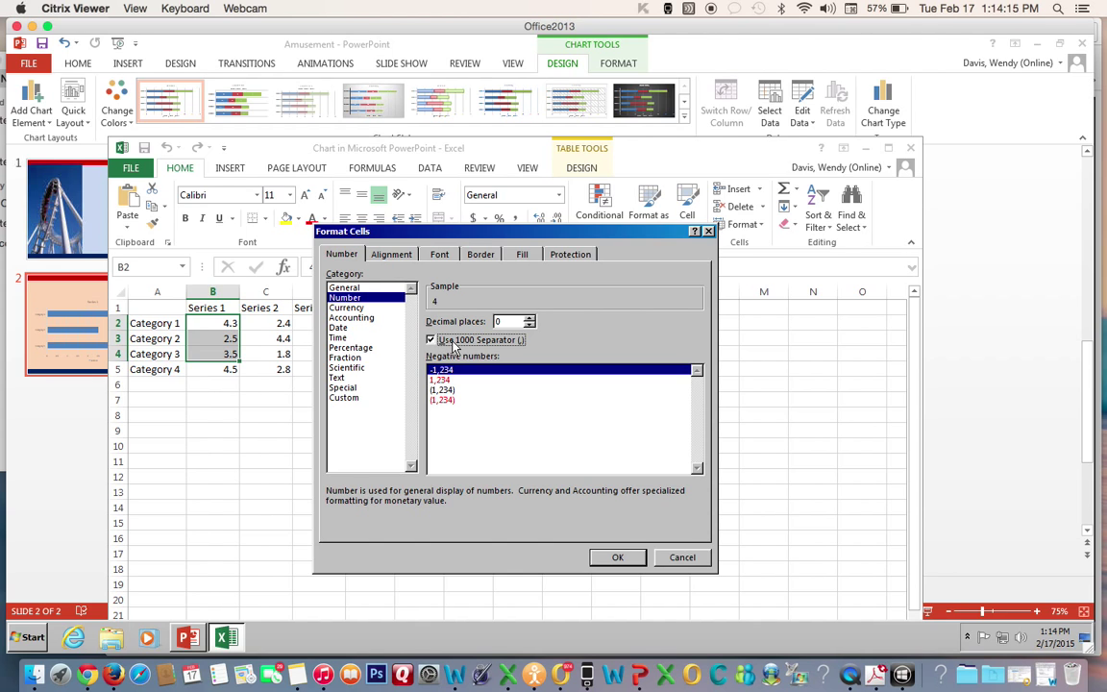
pyautogui.click(611, 557)
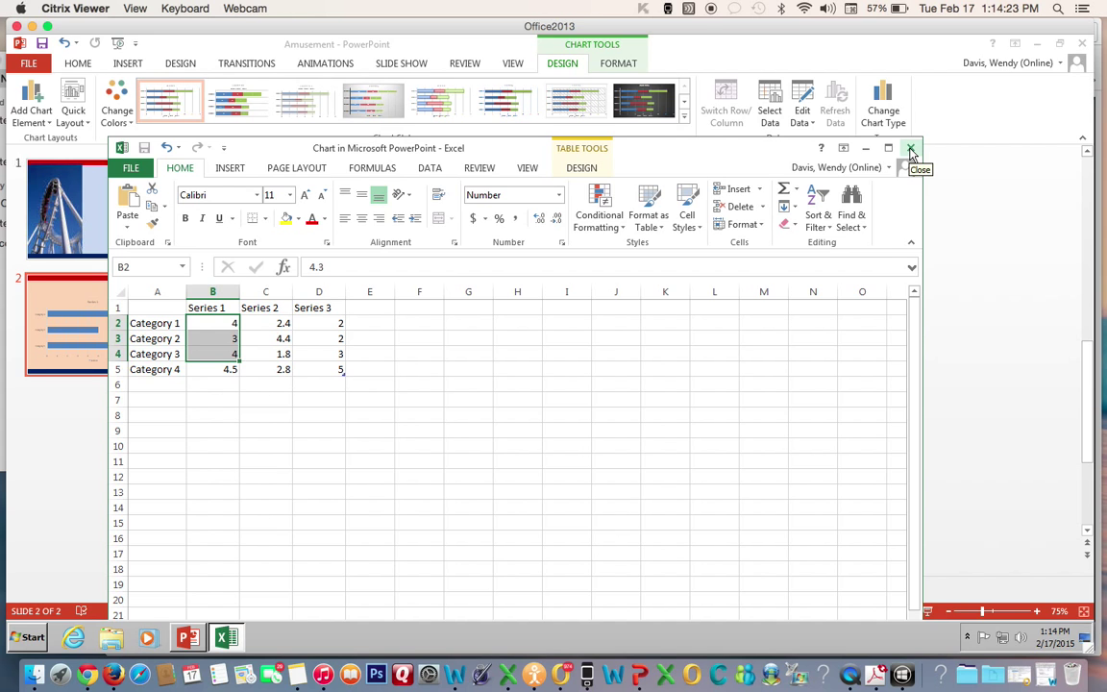
pyautogui.click(912, 150)
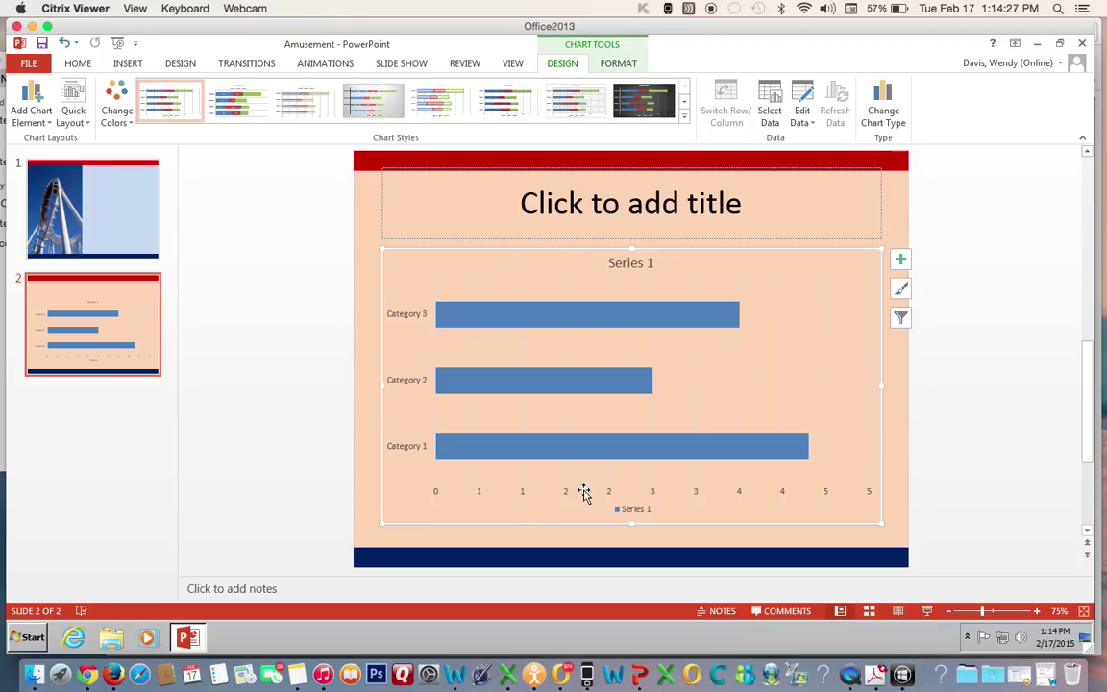
# Open the chart data sheet in PowerPoint and rename Category 1 to Texas.
pyautogui.click(810, 127)
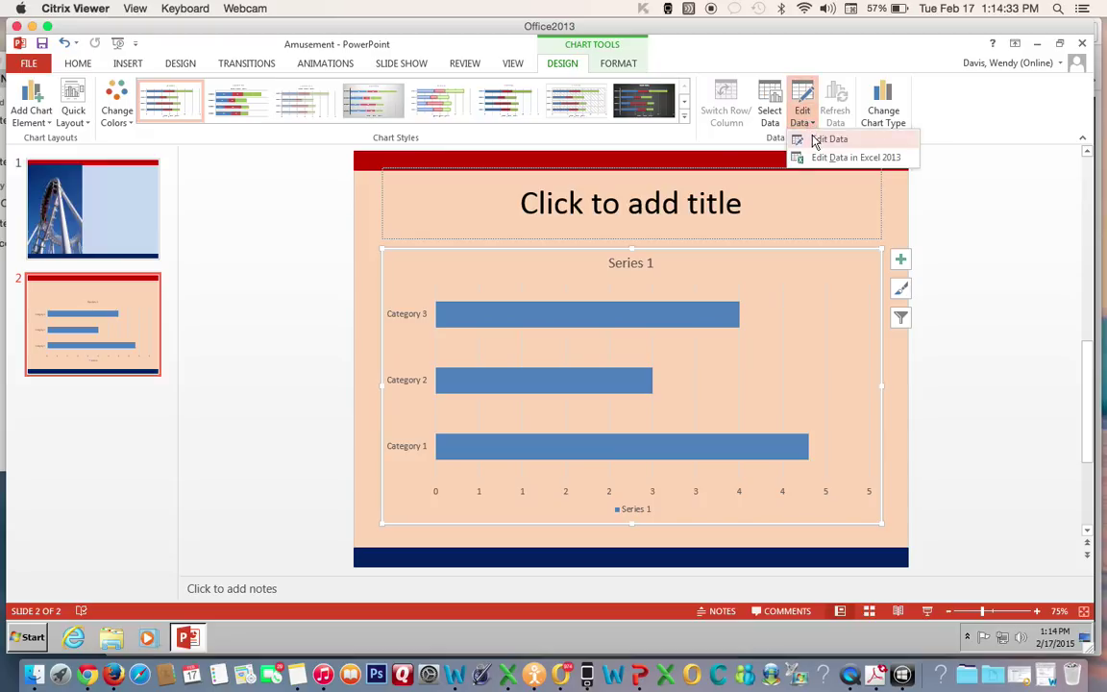
pyautogui.click(816, 140)
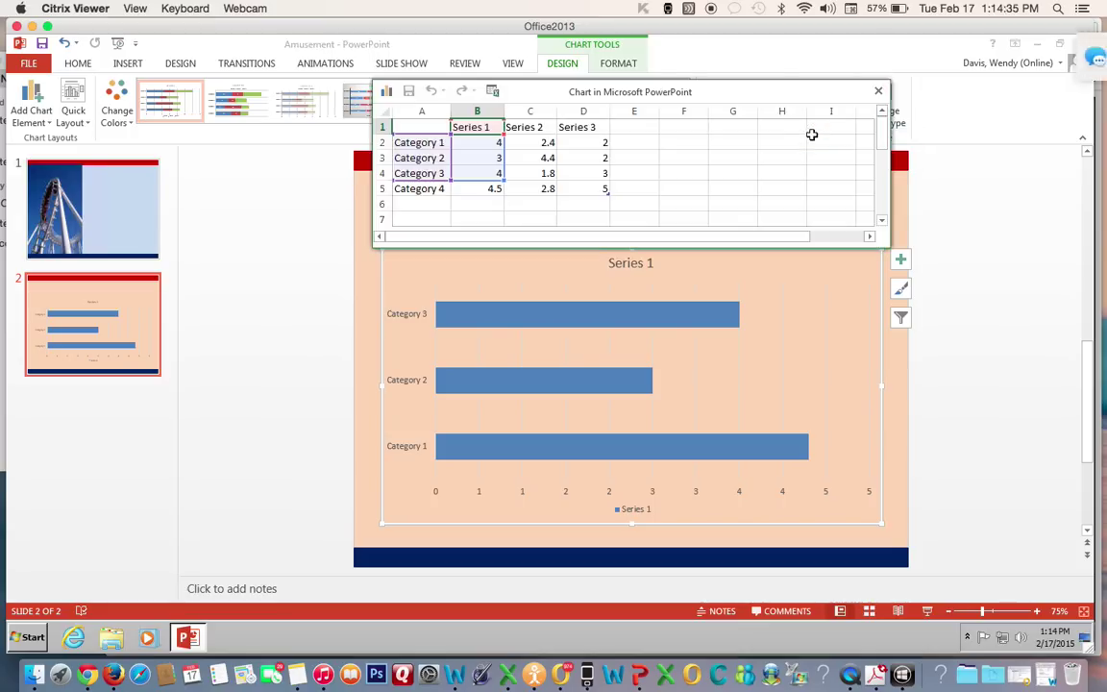
pyautogui.click(418, 142)
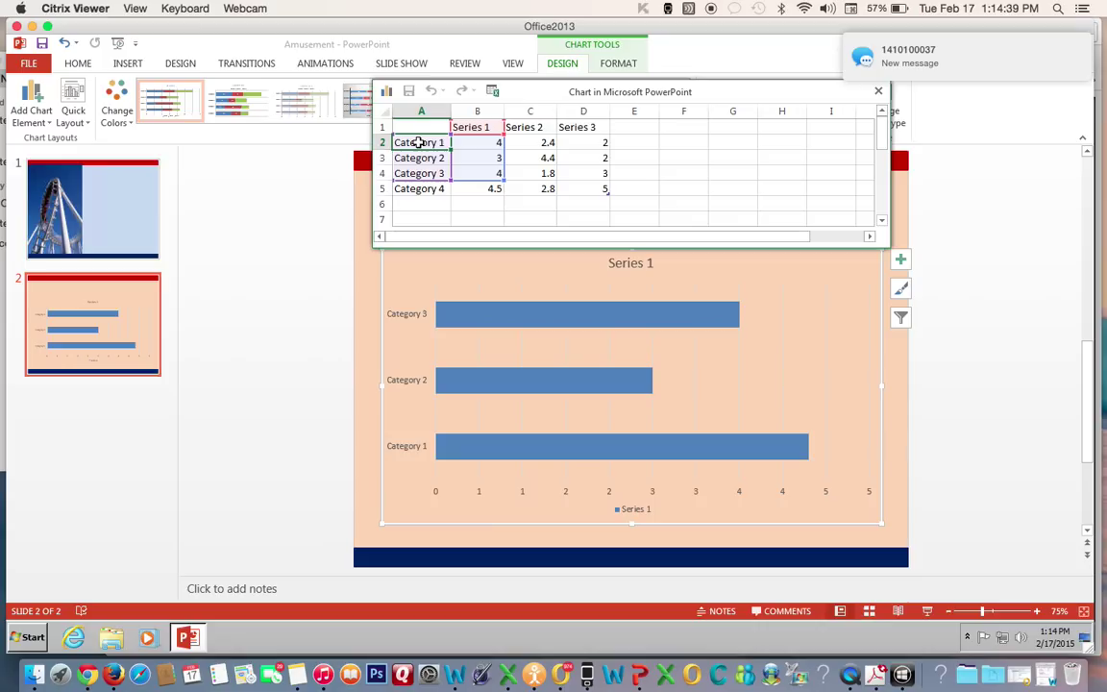
pyautogui.press('Delete')
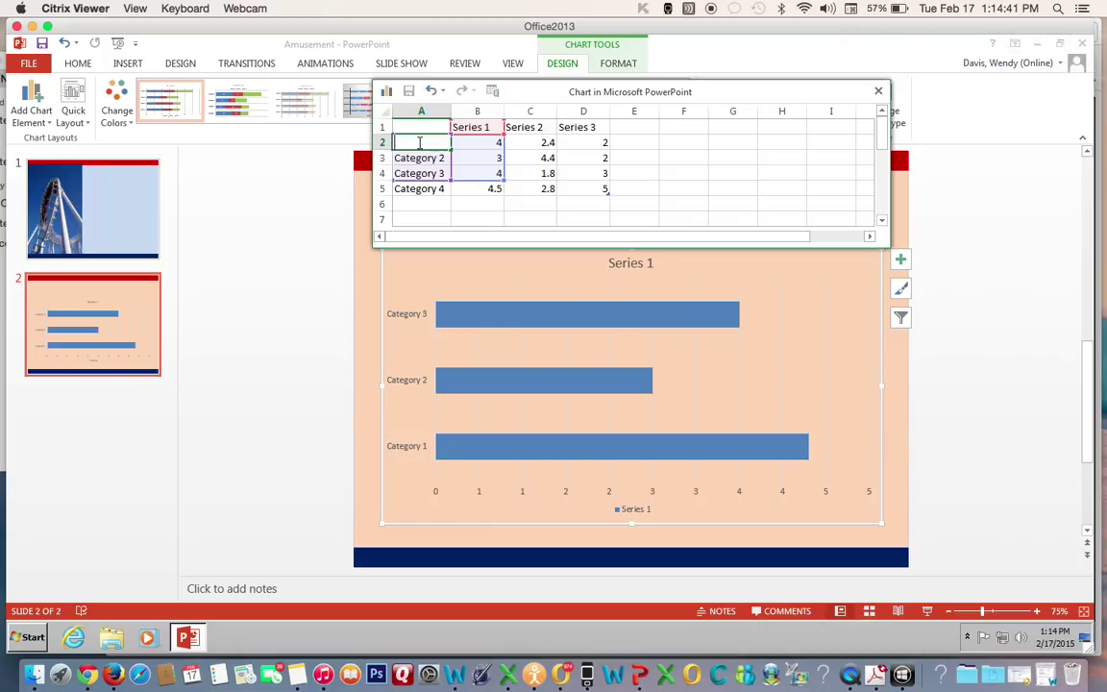
pyautogui.write('Tex')
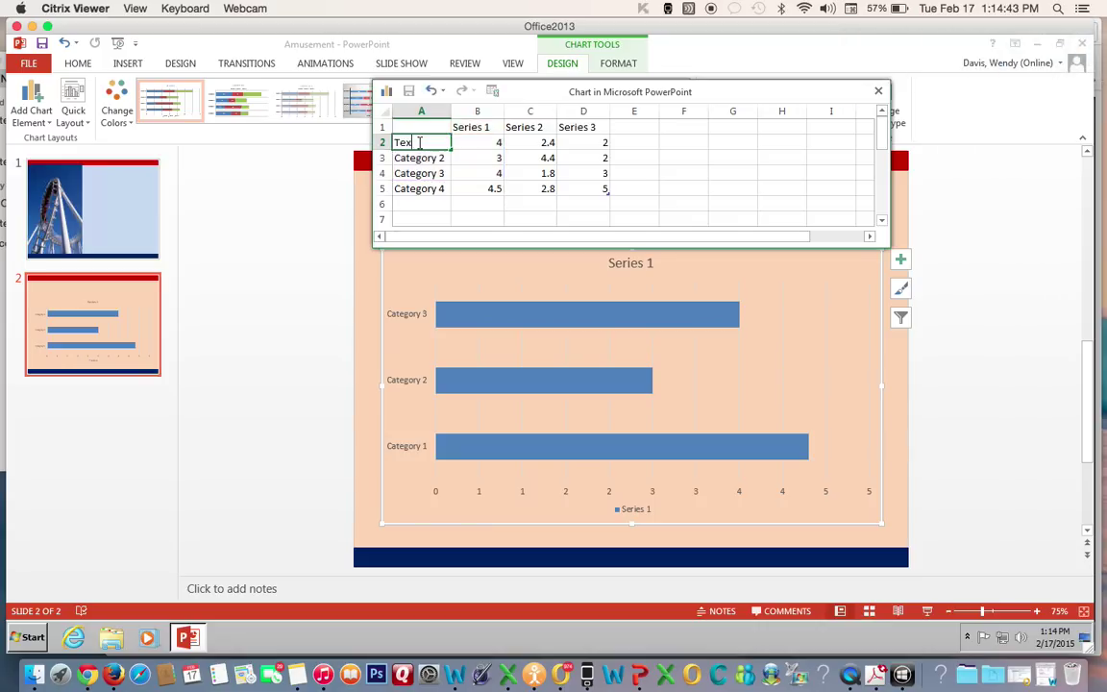
pyautogui.write('as')
pyautogui.click(429, 163)
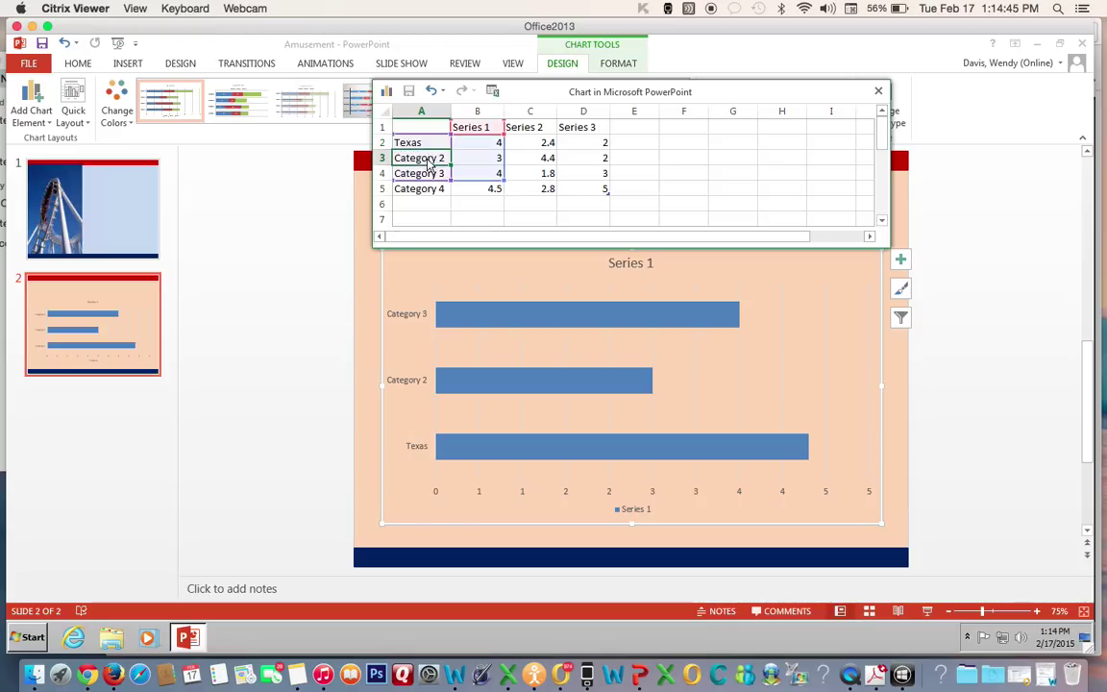
# Rename the next two categories to Rolling and Superman.
pyautogui.press('BackSpace')
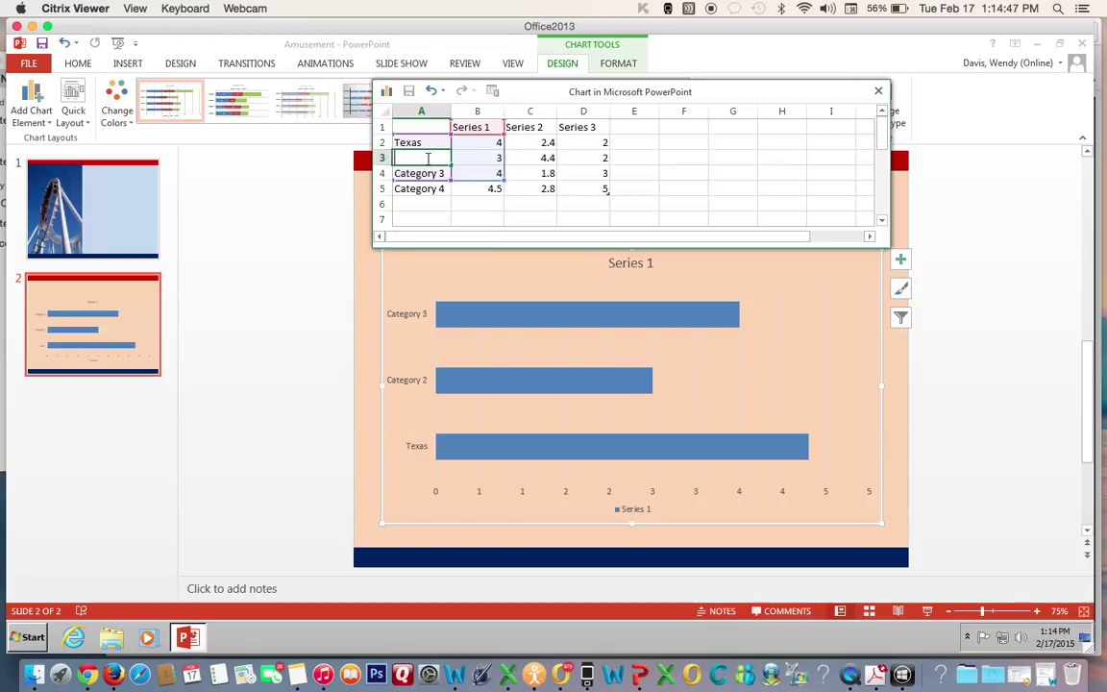
pyautogui.write('R')
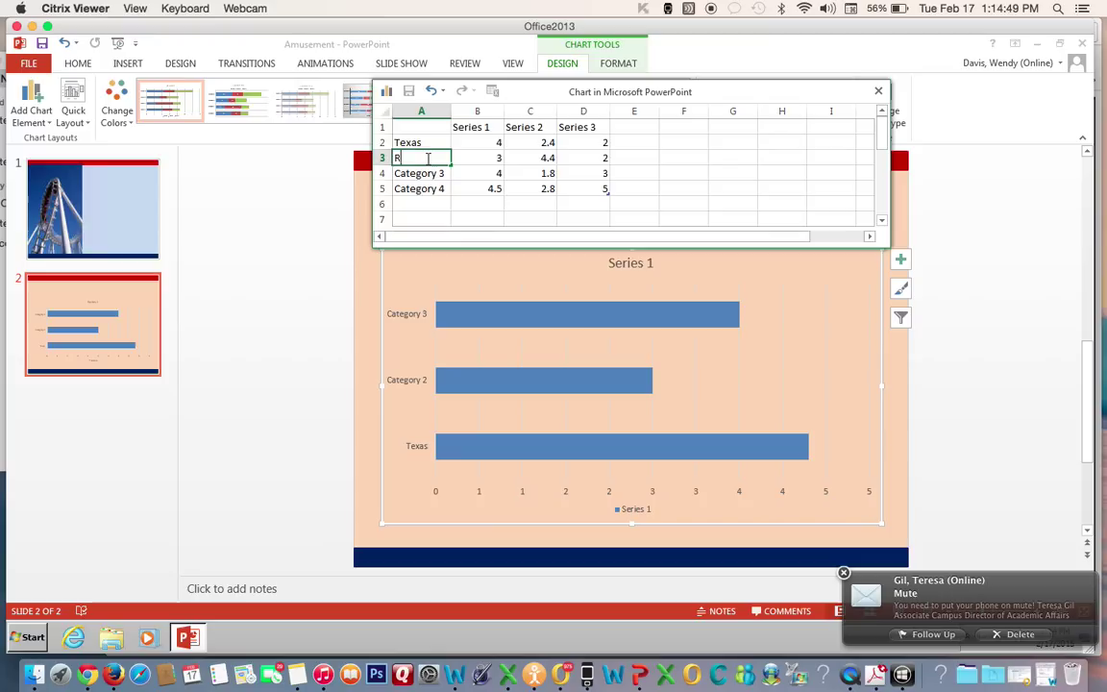
pyautogui.write('olling')
pyautogui.press('Return')
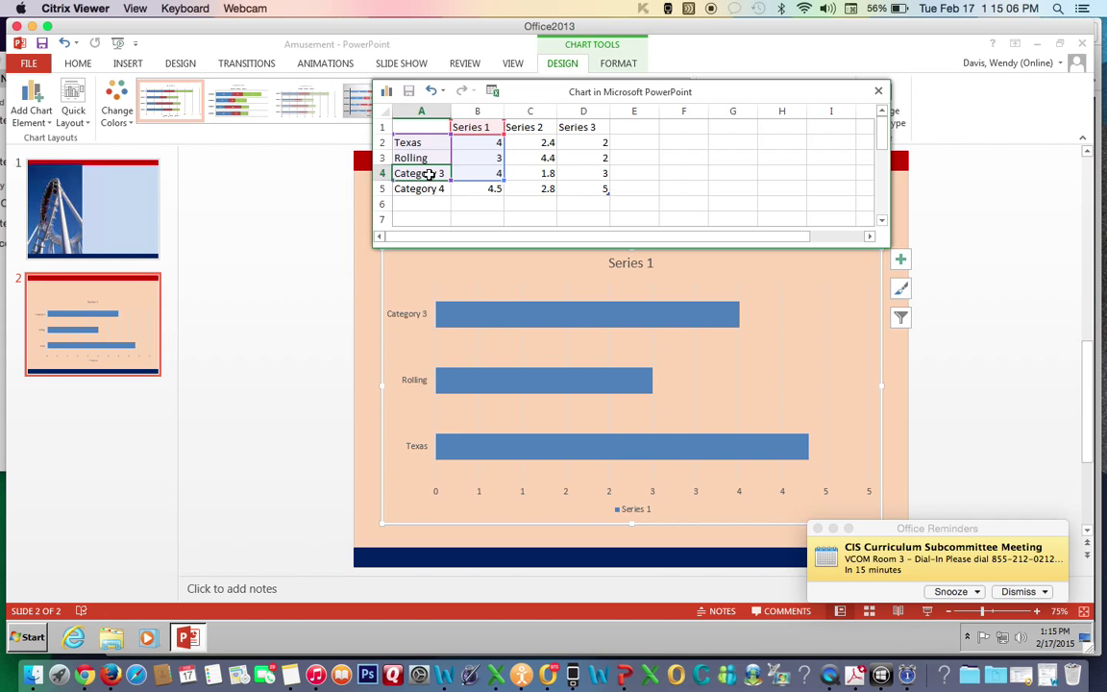
pyautogui.press('BackSpace')
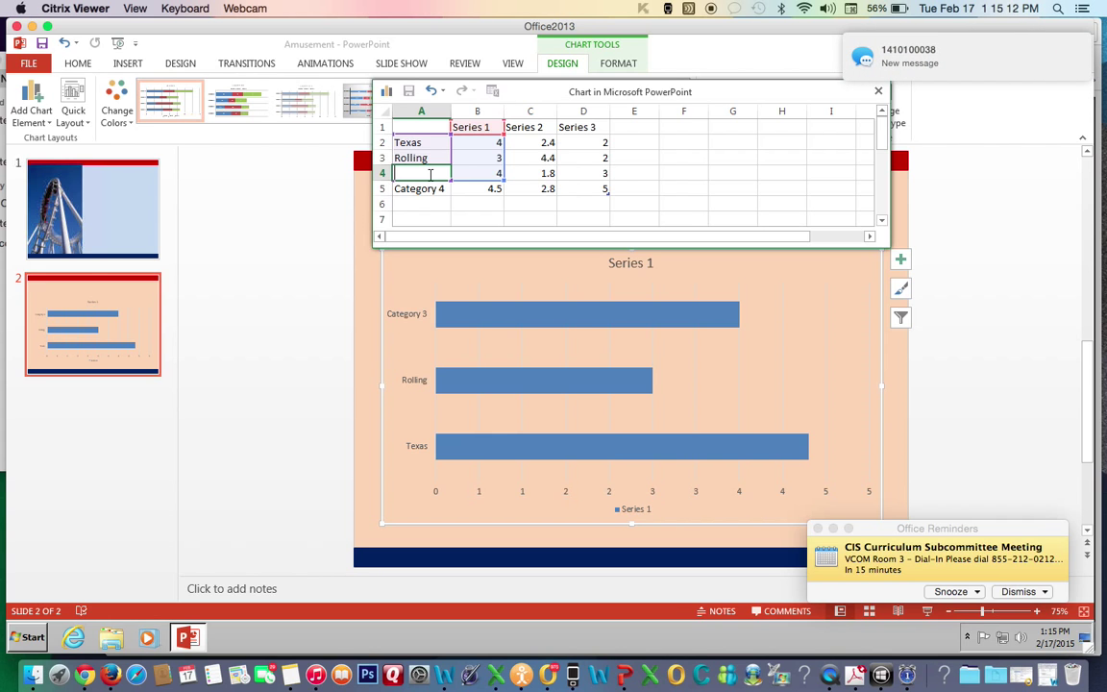
pyautogui.write('Superman')
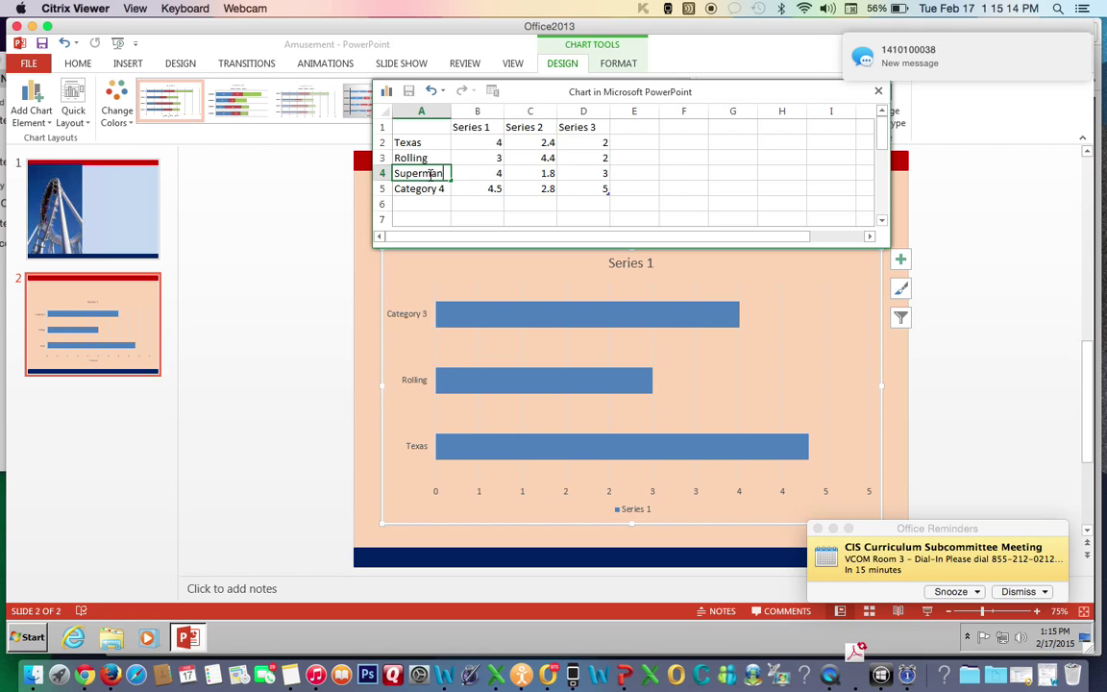
# Rename the series to Coaster and confirm 4,900 as the Texas value.
pyautogui.click(478, 127)
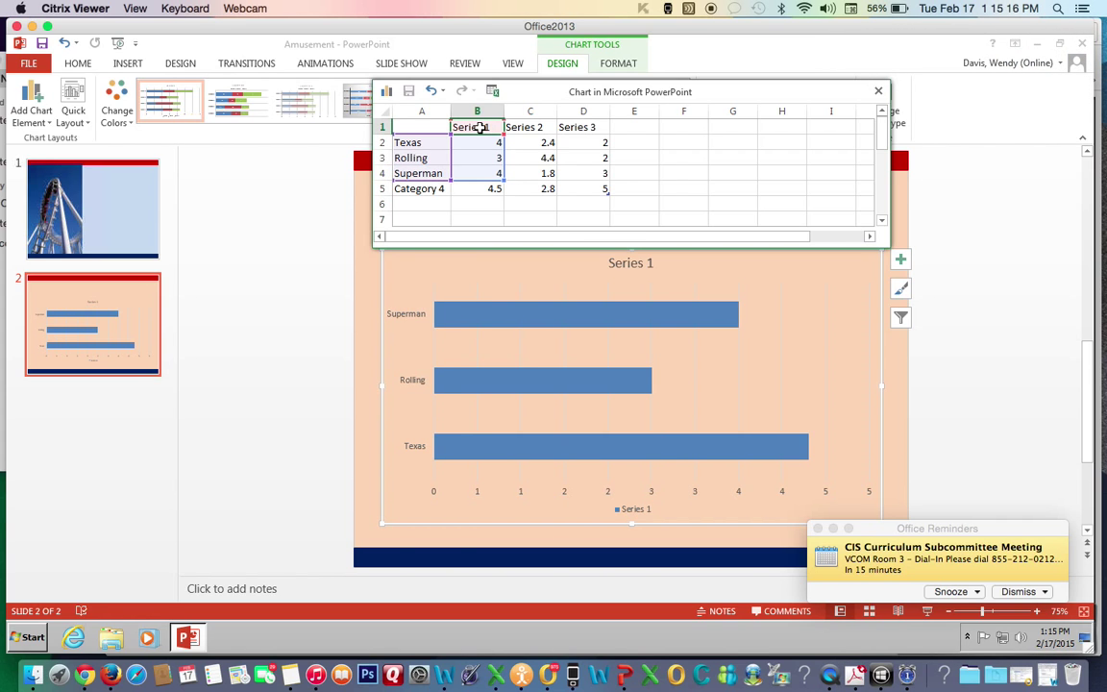
pyautogui.press('BackSpace')
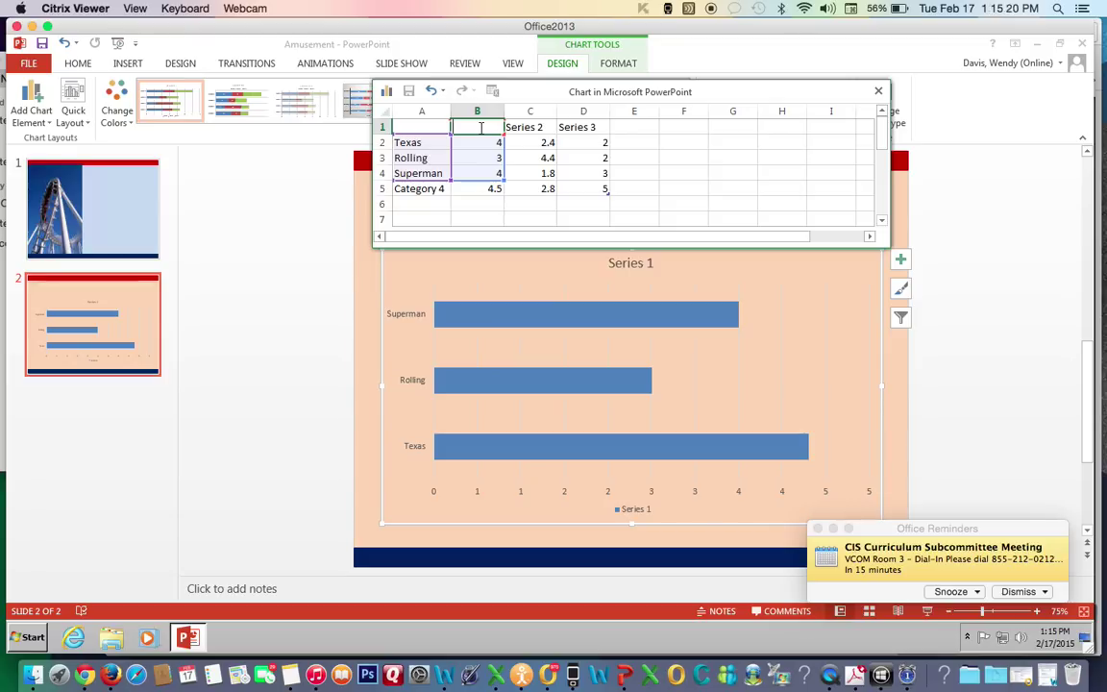
pyautogui.write('C')
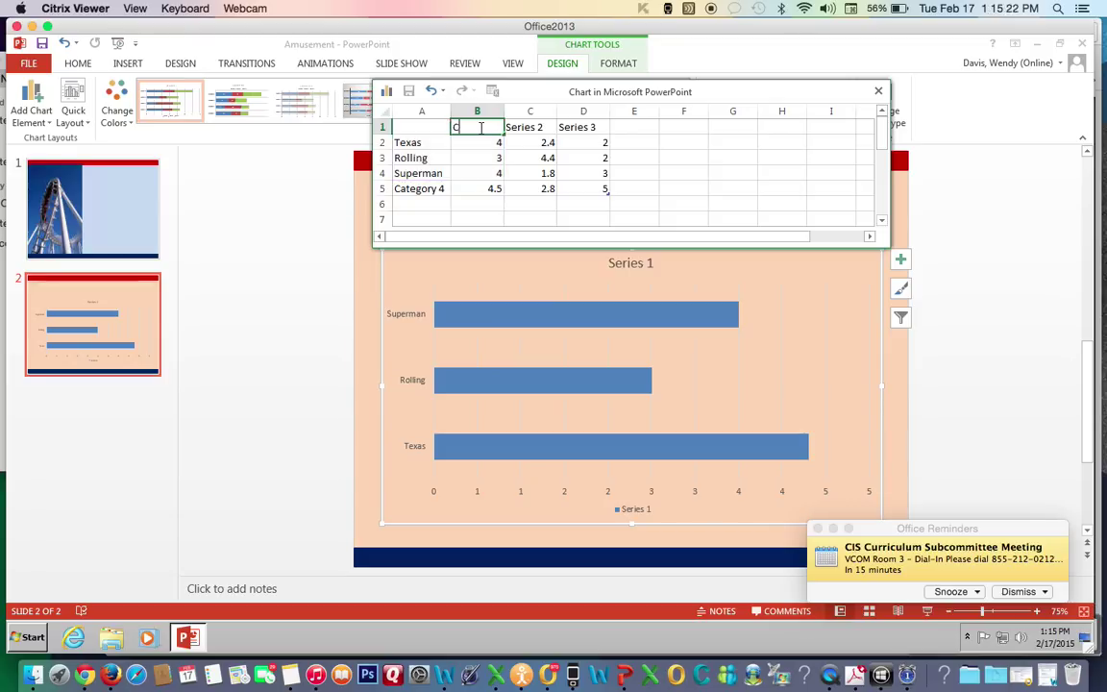
pyautogui.write('oaster')
pyautogui.press('Return')
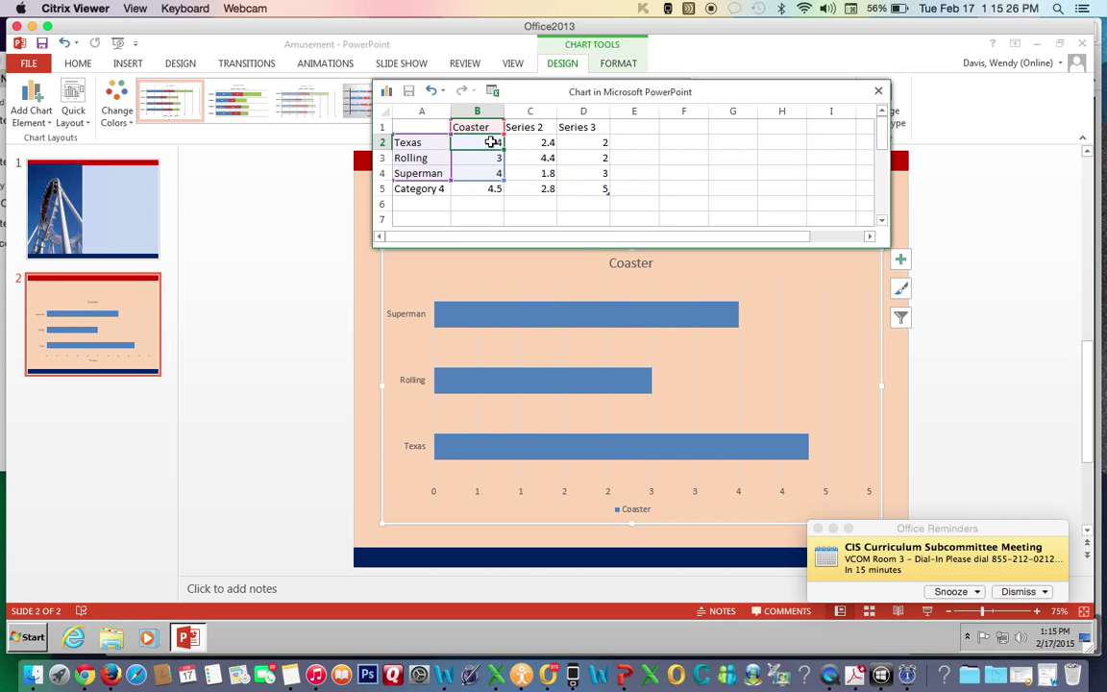
pyautogui.press('BackSpace')
pyautogui.press('Escape')
pyautogui.write(',900')
pyautogui.press('Return')
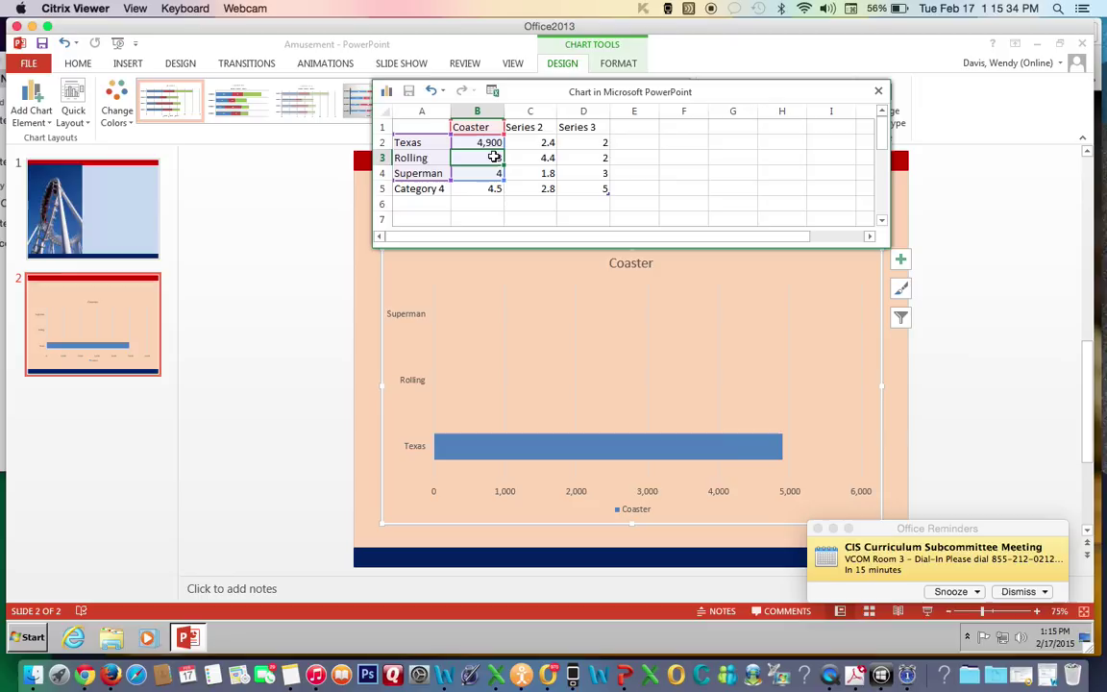
# Enter 3200 for Rolling and 5400 for Superman.
pyautogui.doubleClick(495, 157)
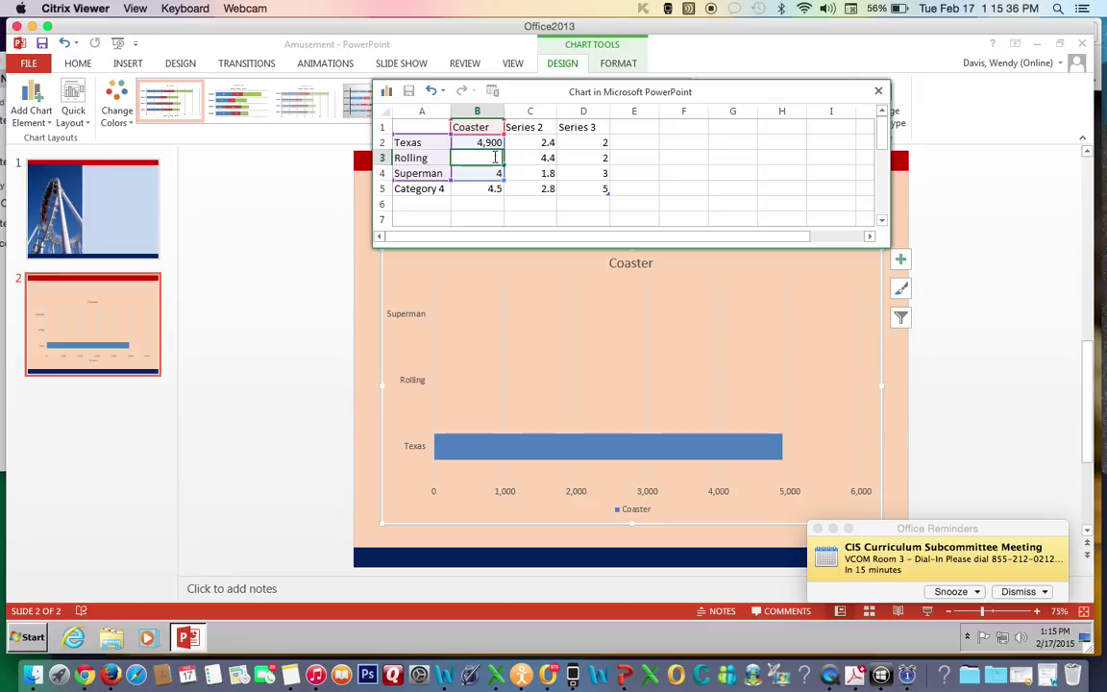
pyautogui.write('3200')
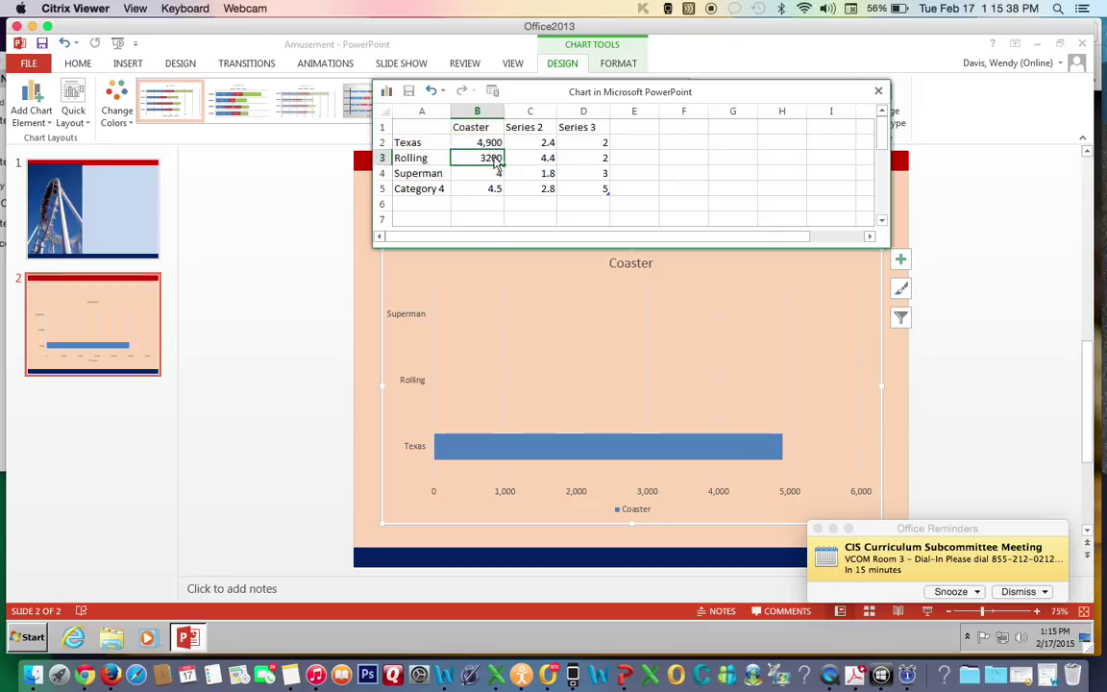
pyautogui.press('Return')
pyautogui.press('BackSpace')
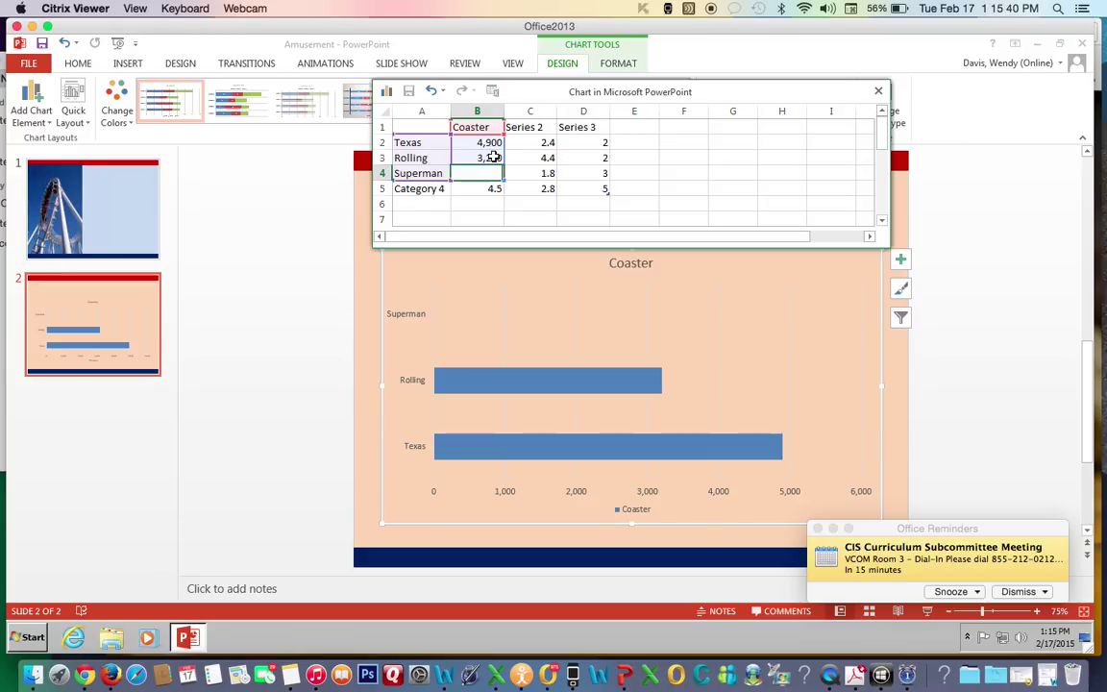
pyautogui.write('5400')
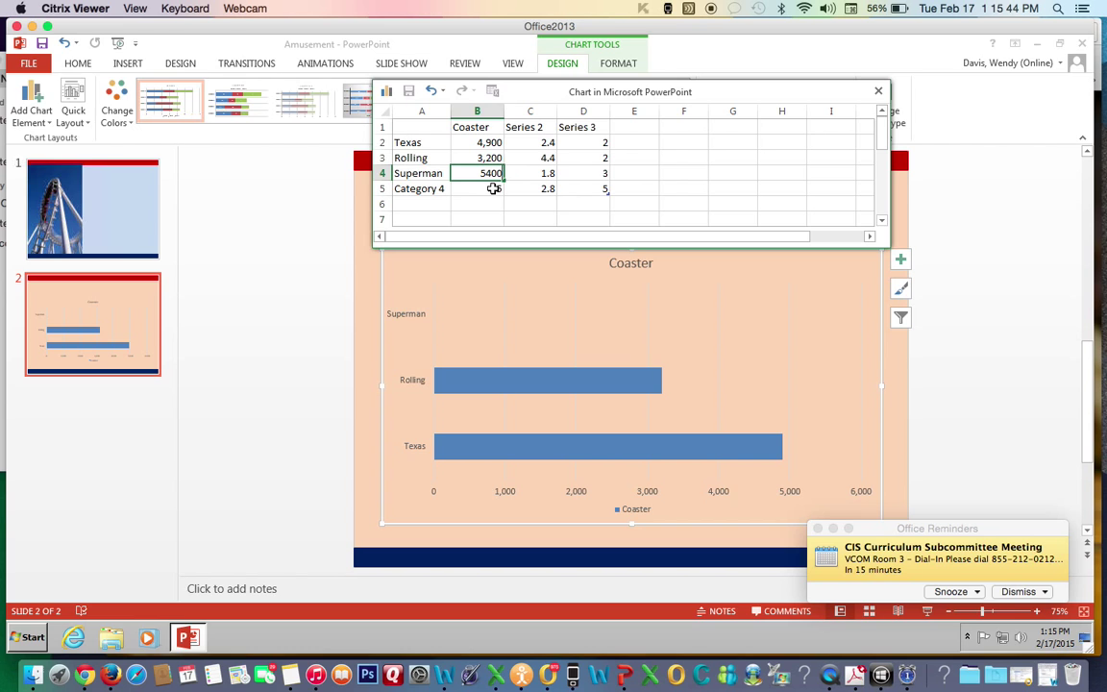
pyautogui.press('Return')
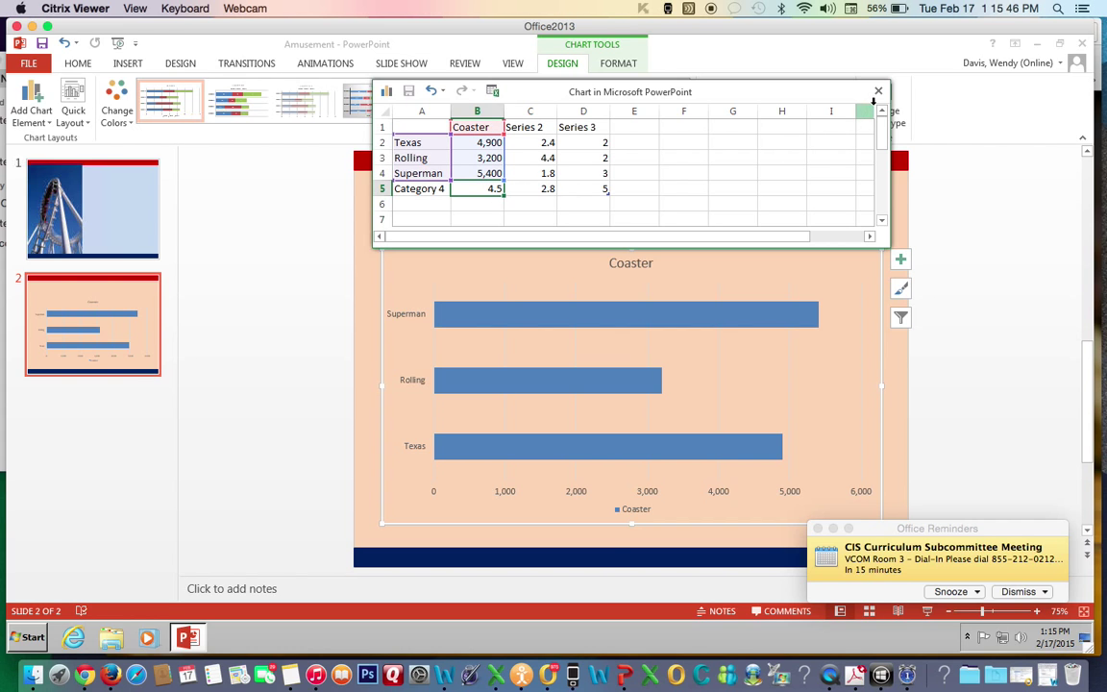
# Close the data sheet and uncheck Chart Title and Legend under Chart Elements.
pyautogui.click(877, 92)
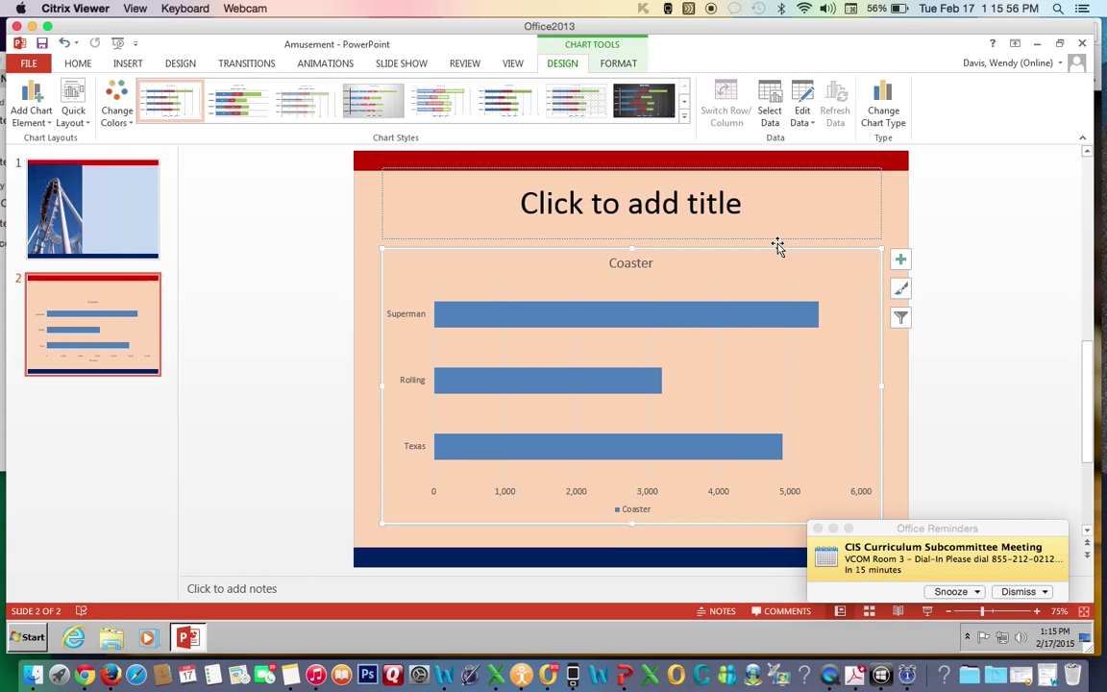
pyautogui.click(901, 261)
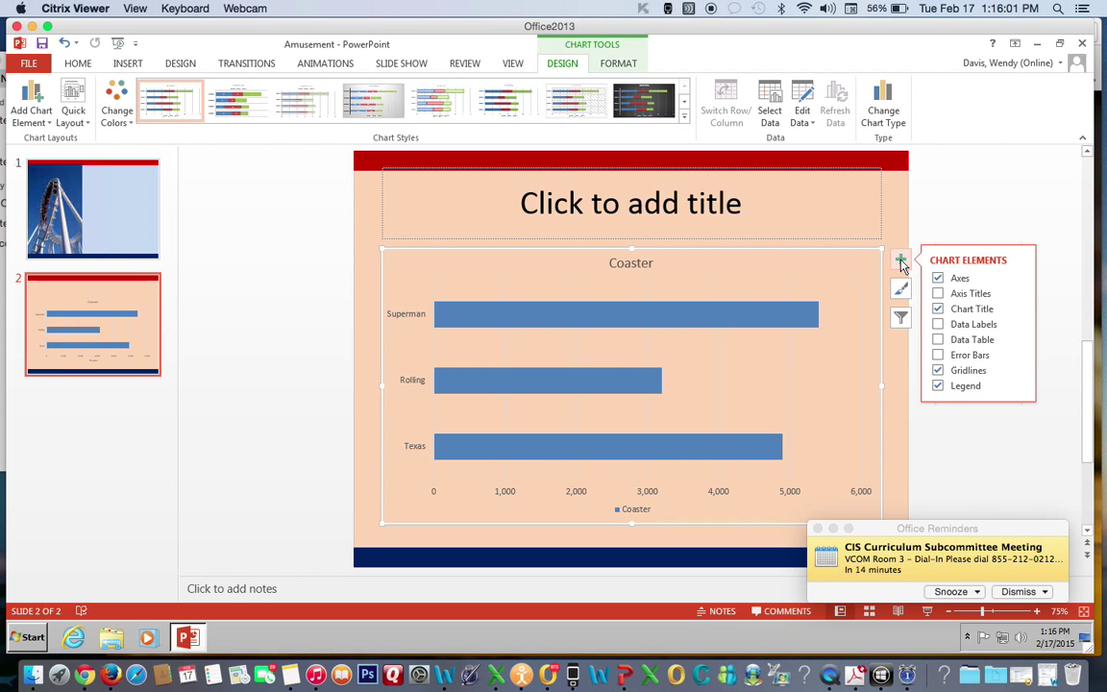
pyautogui.click(939, 309)
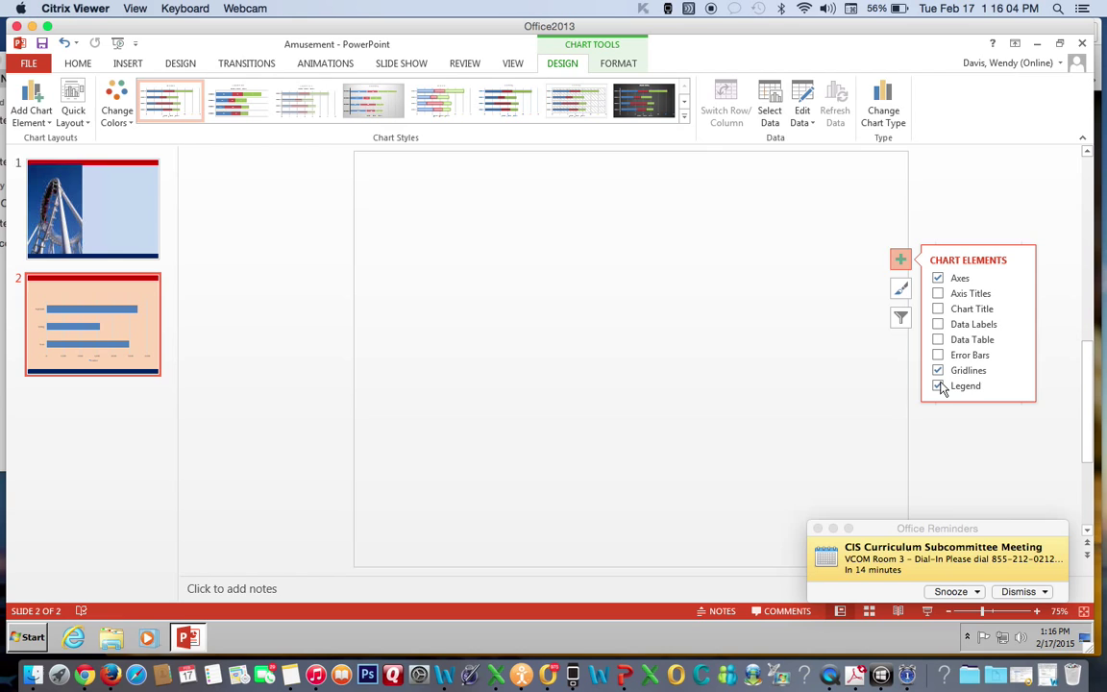
pyautogui.click(939, 386)
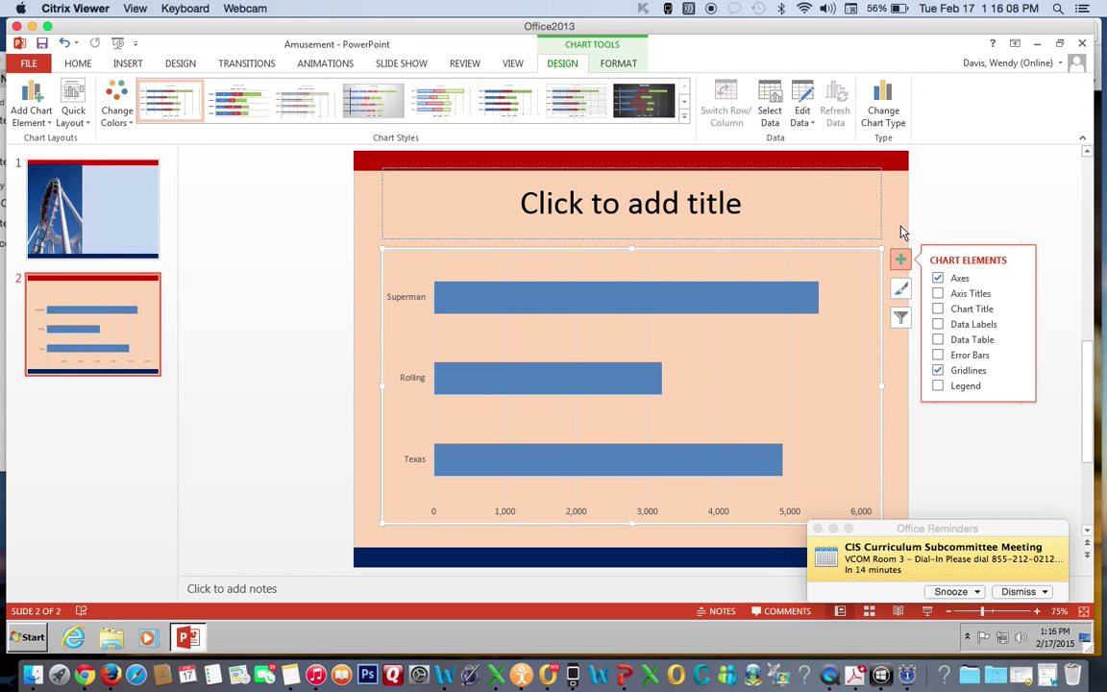
# Type 'Roller Coaster Spanning Area' into slide 2's title placeholder.
pyautogui.click(776, 199)
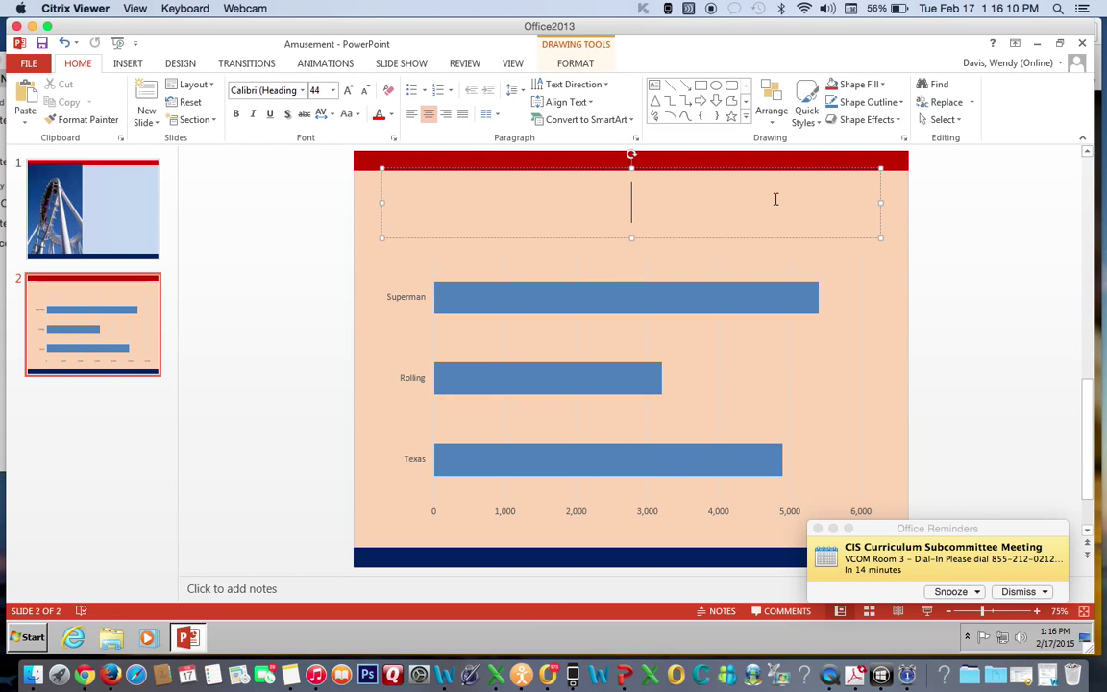
pyautogui.write('Ro')
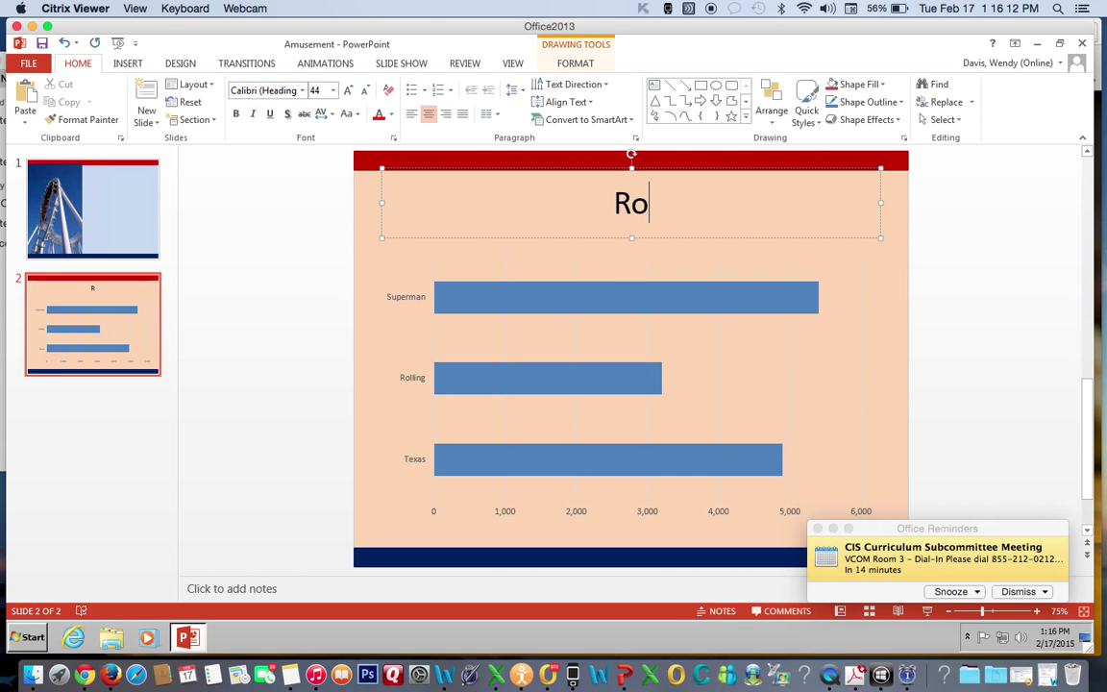
pyautogui.write('ller Co')
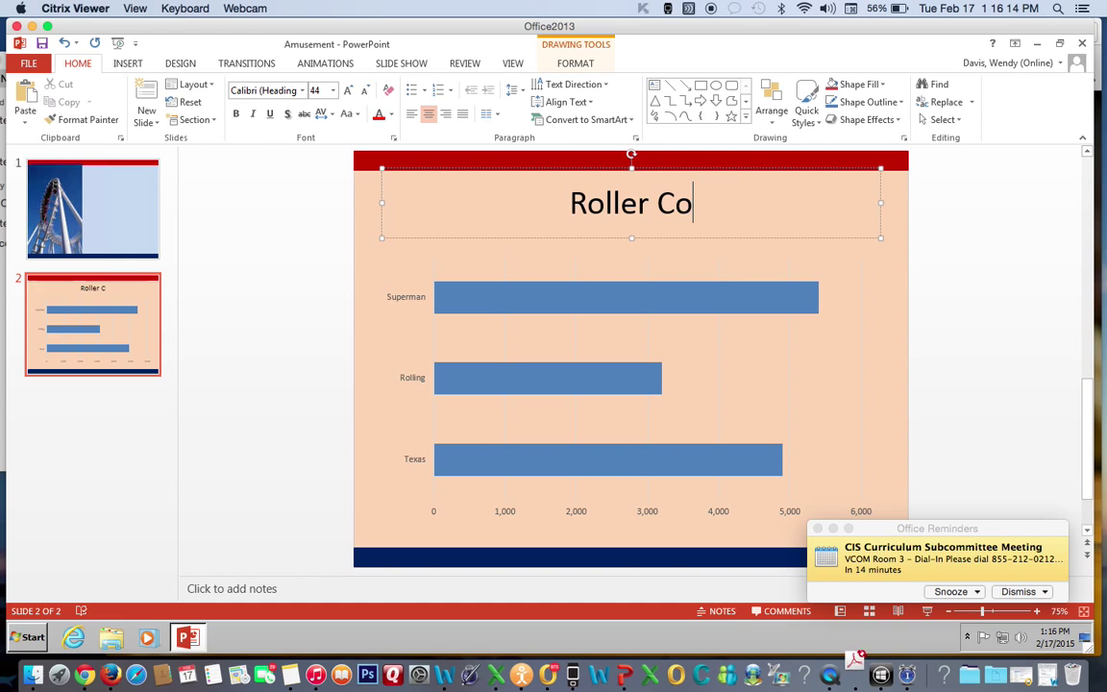
pyautogui.write('aster S')
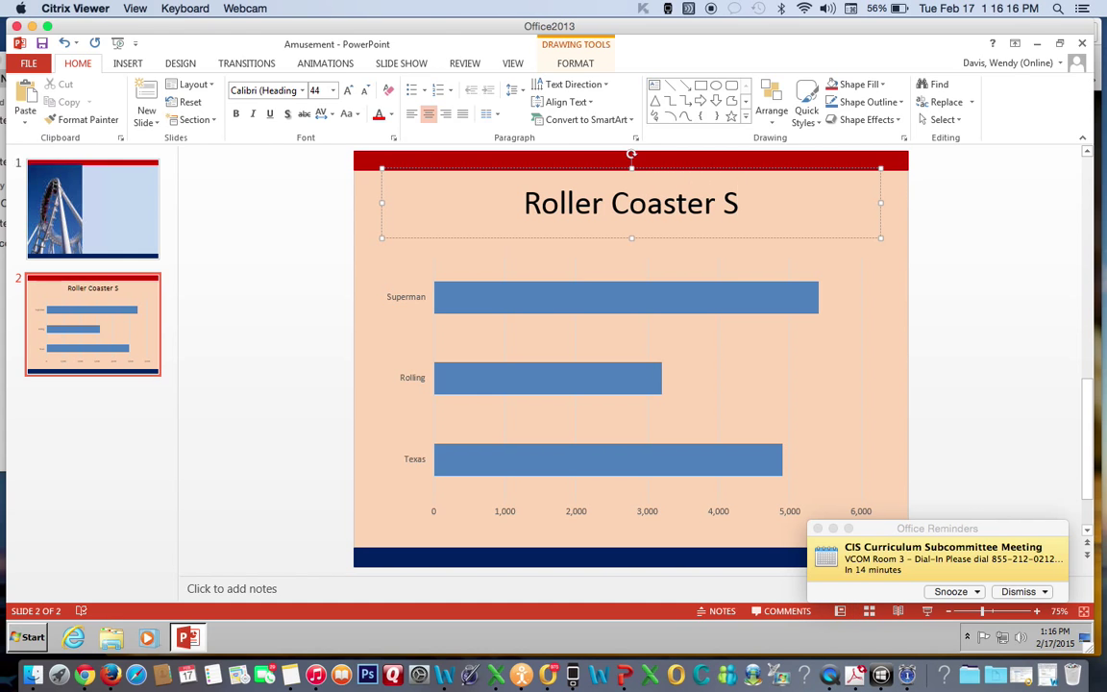
pyautogui.write('panning Area')
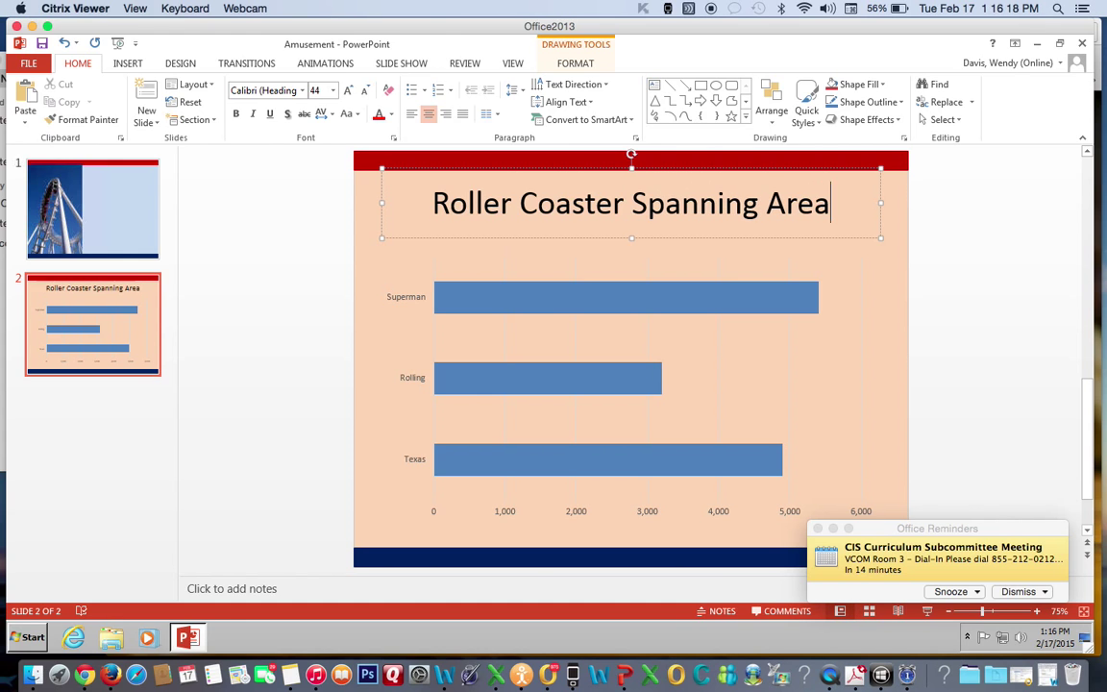